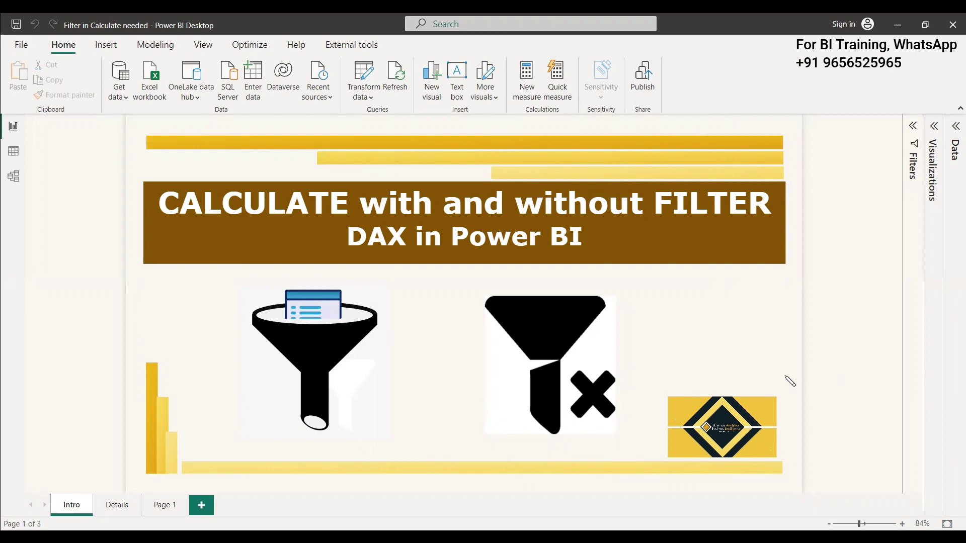
- Switch to the Details page showing the Channel unit-price table
click(119, 506)
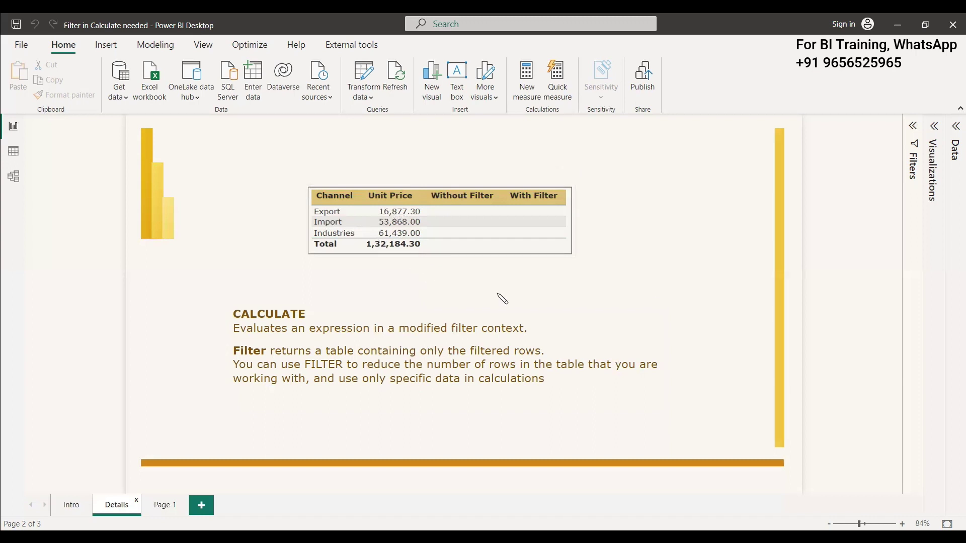
- Expand the Data pane and list the Medicine table's fields
click(955, 128)
click(860, 172)
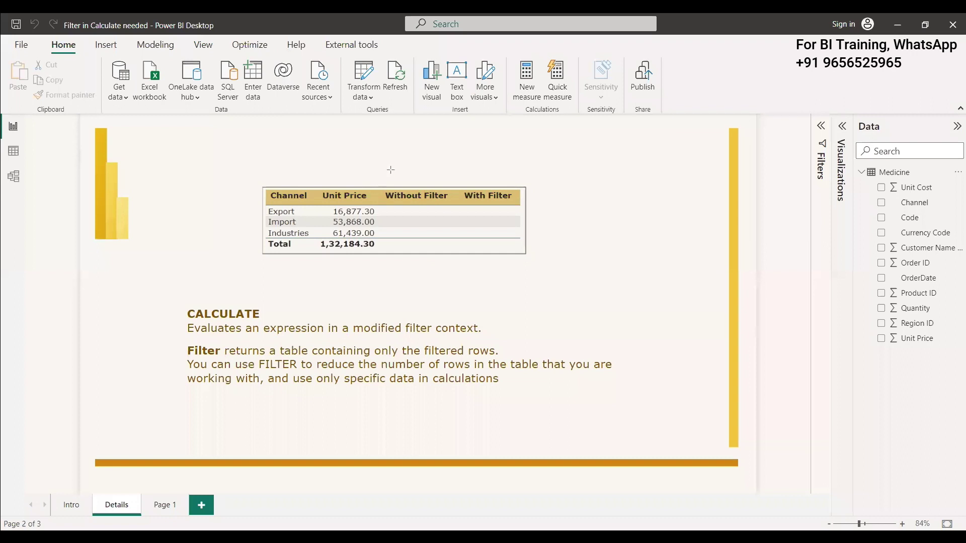
drag(382, 182, 450, 268)
mouse_move(459, 178)
mouse_down()
mouse_move(523, 289)
mouse_move(524, 271)
mouse_up()
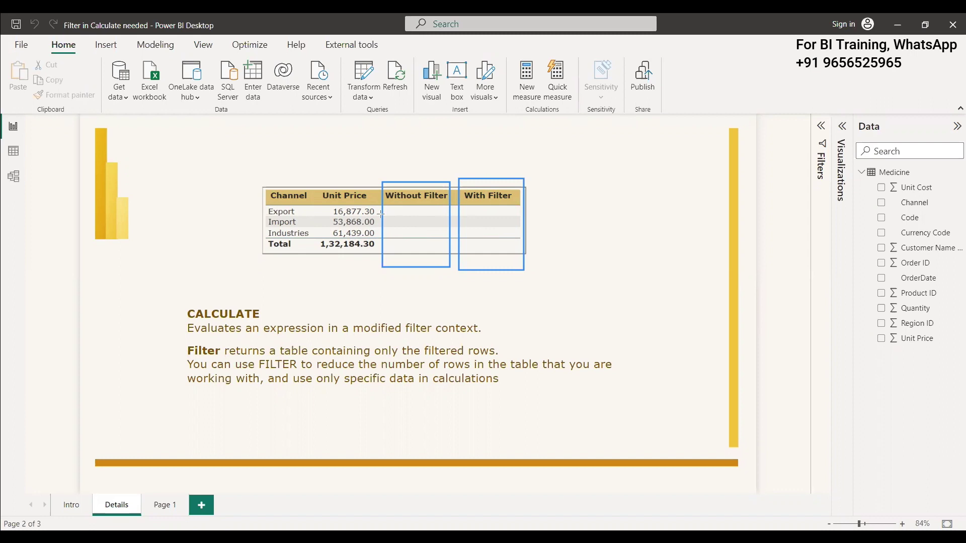
key(Escape)
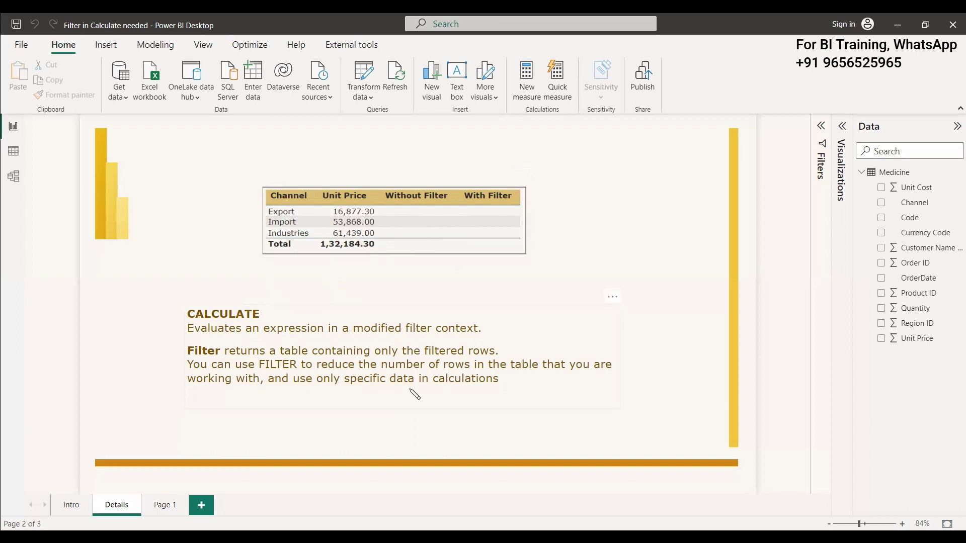
- On Page 1, add an enlarged table visual with the Channel and Unit Cost fields
click(169, 505)
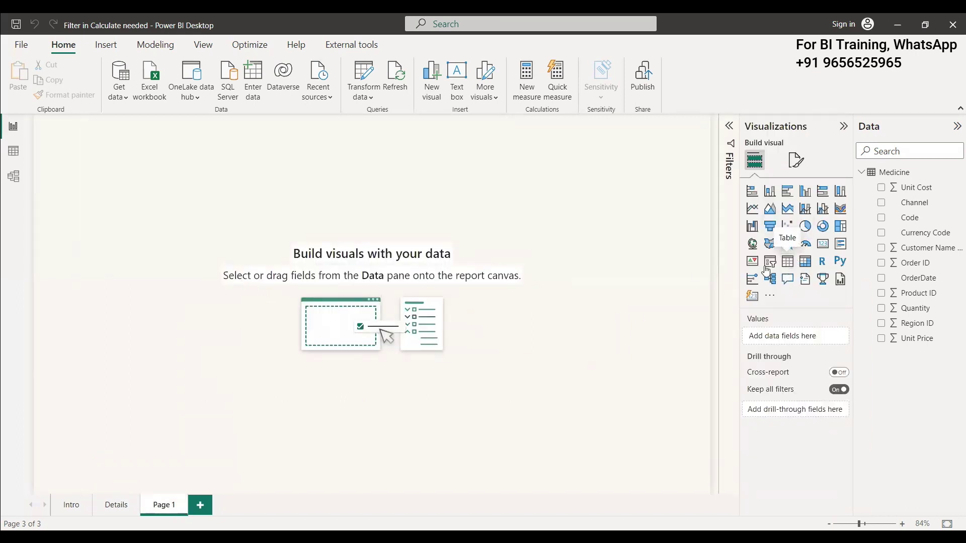
click(788, 261)
drag(367, 324, 537, 356)
click(882, 203)
click(881, 188)
- Set the table's values and column headers to 12-point font
click(797, 160)
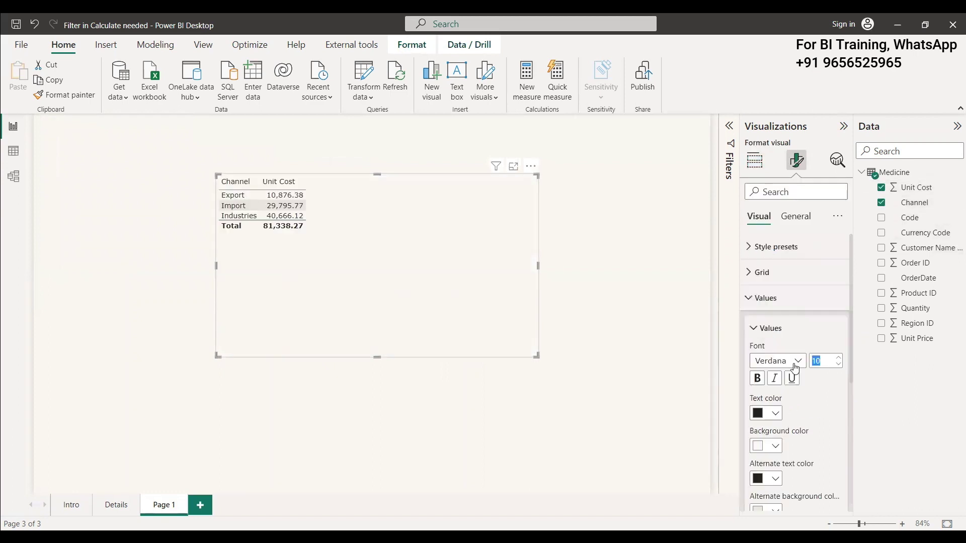
text(12)
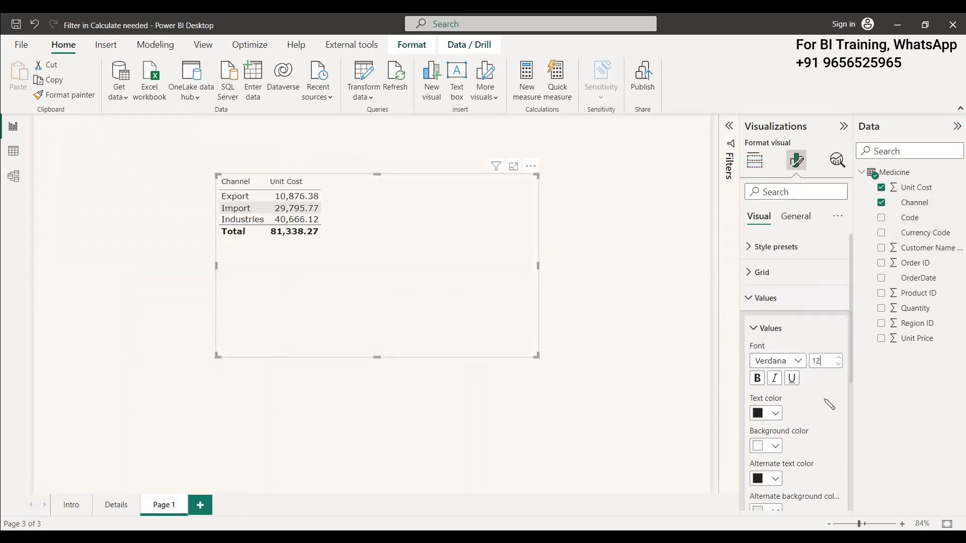
scroll(855, 376, down, 3)
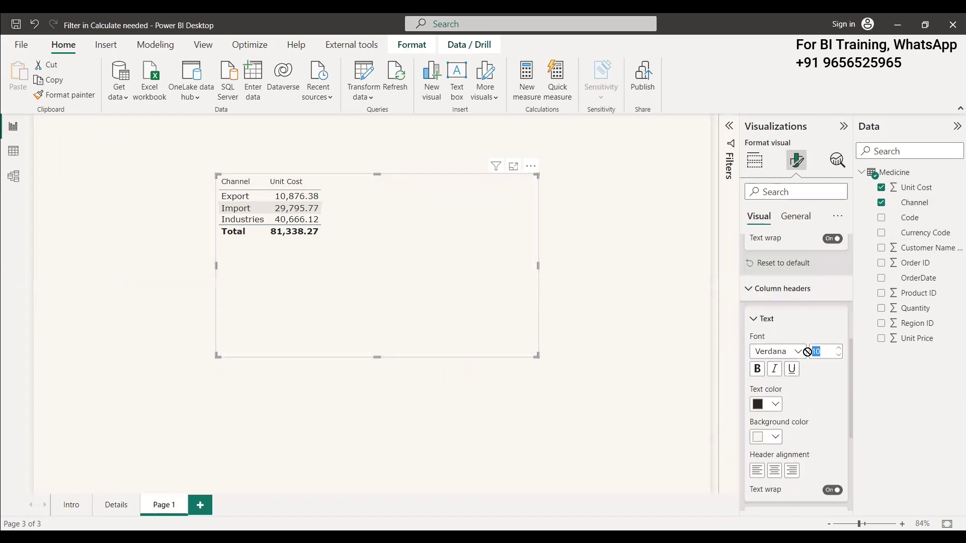
text(12)
key(Return)
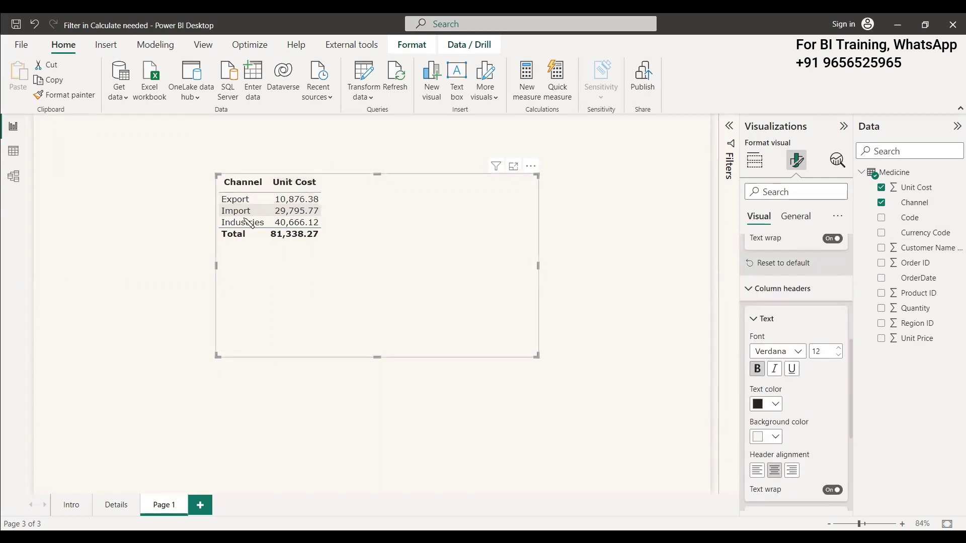
- Select the Import row, then bring up the Medicine table's options in the Data pane
click(295, 211)
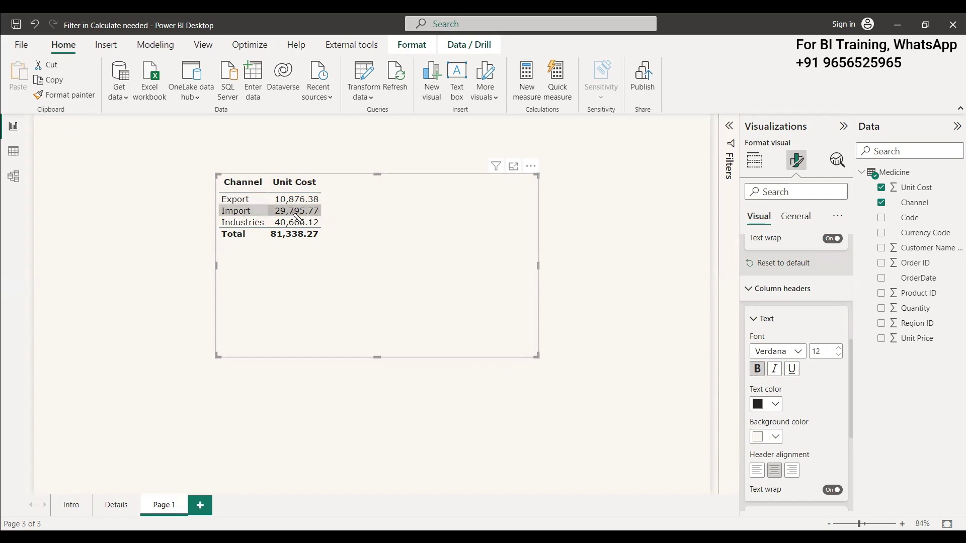
click(755, 160)
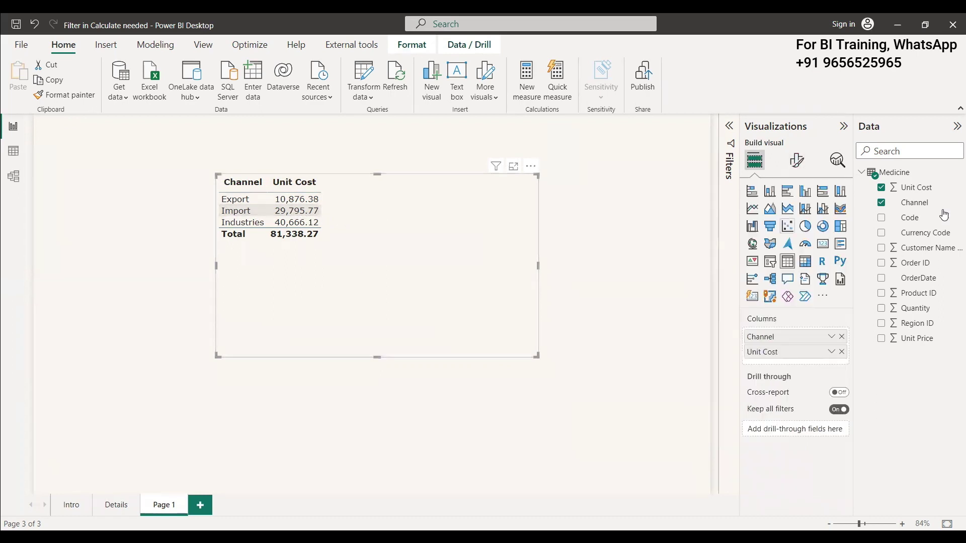
right_click(875, 172)
- Create Without Filter = CALCULATE(SUM(Medicine[ Unit Cost]), Medicine[Channel] = "Import") and add it to the table
click(605, 319)
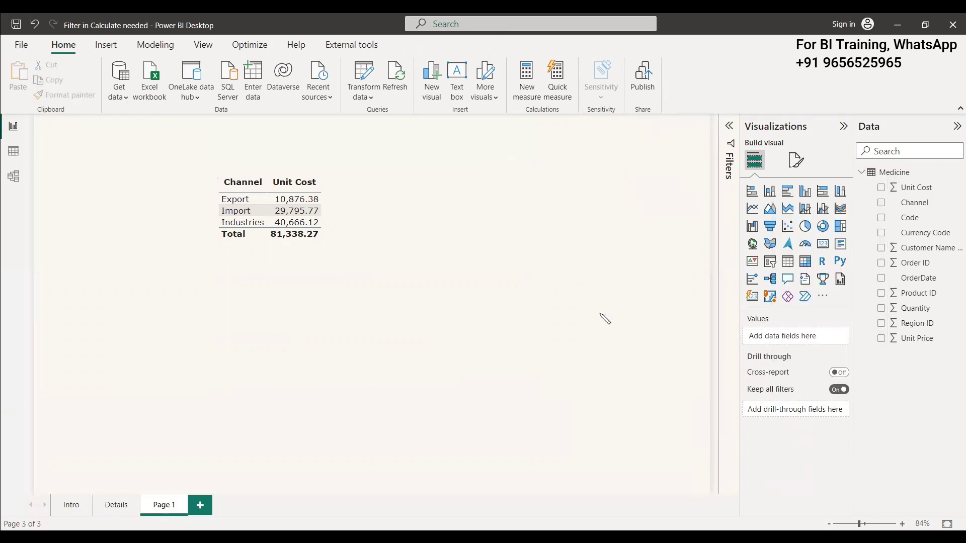
text(Without)
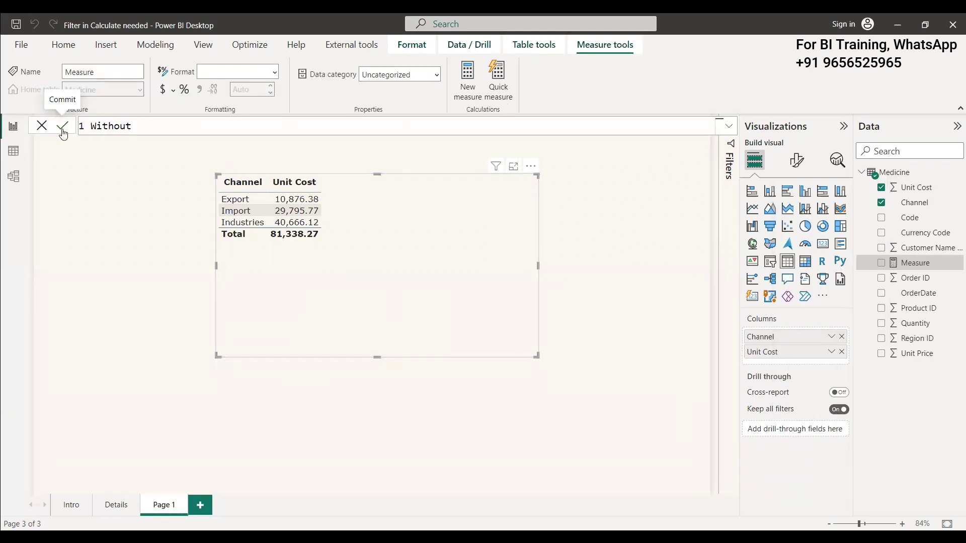
text( Filter =)
key(shift+Return)
key(Tab)
text(CALCULATE(sum)
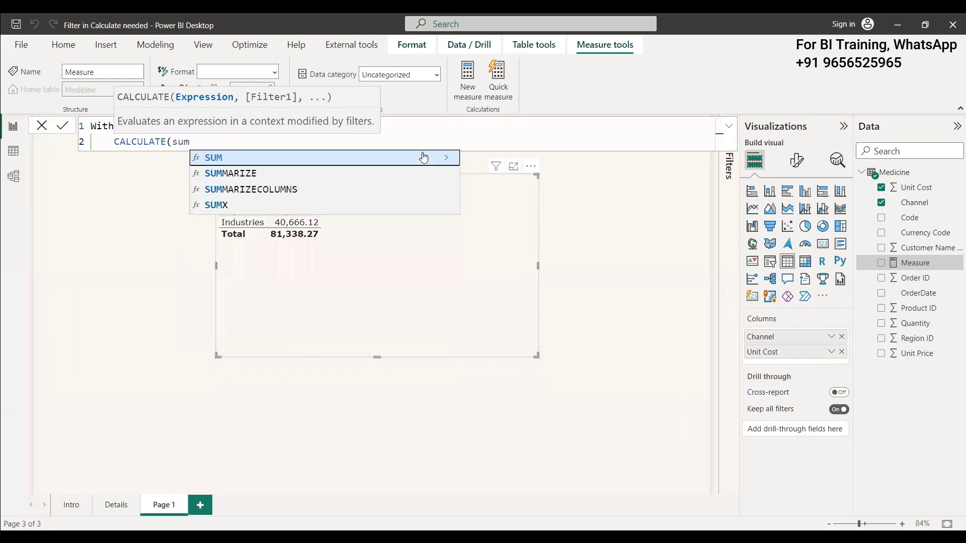
text(()
key(Down)
key(Tab)
text())
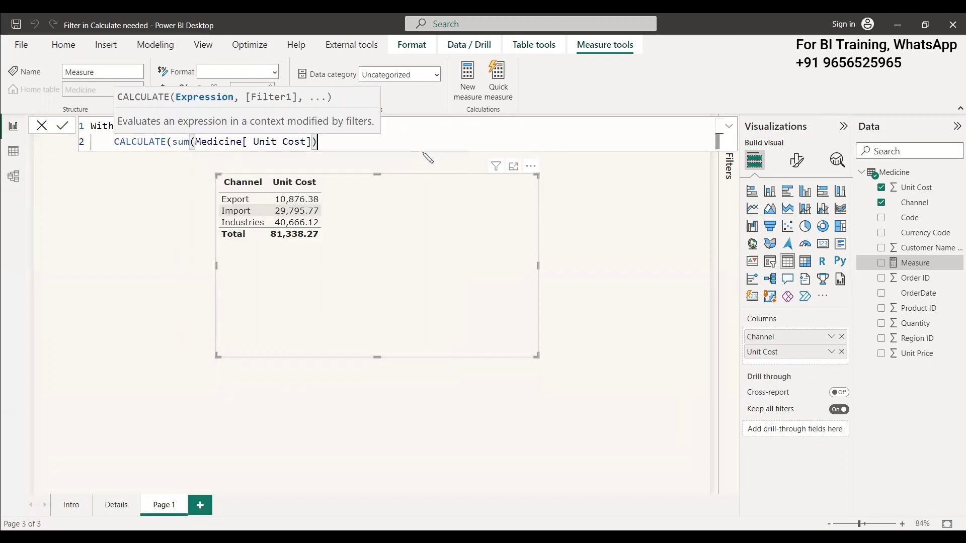
text(, )
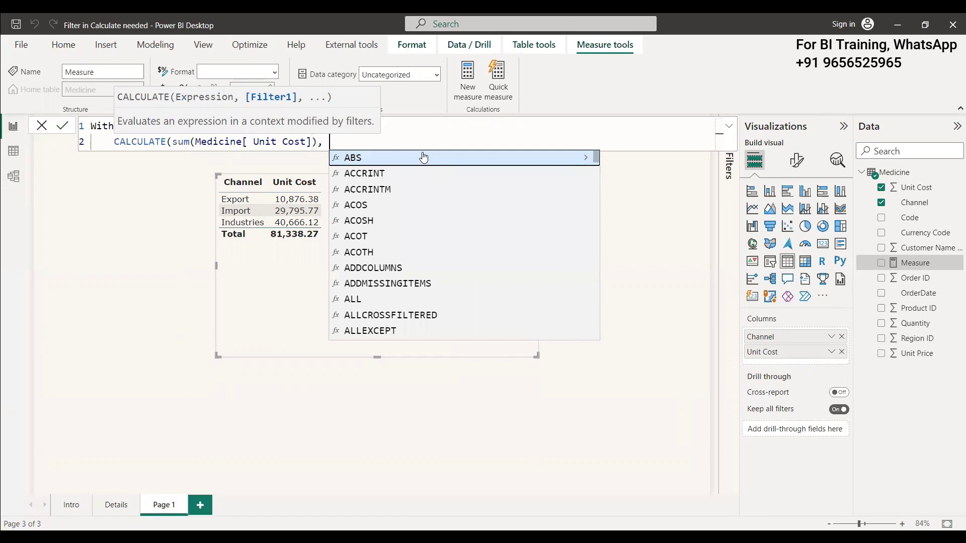
text(Medicine[Channe)
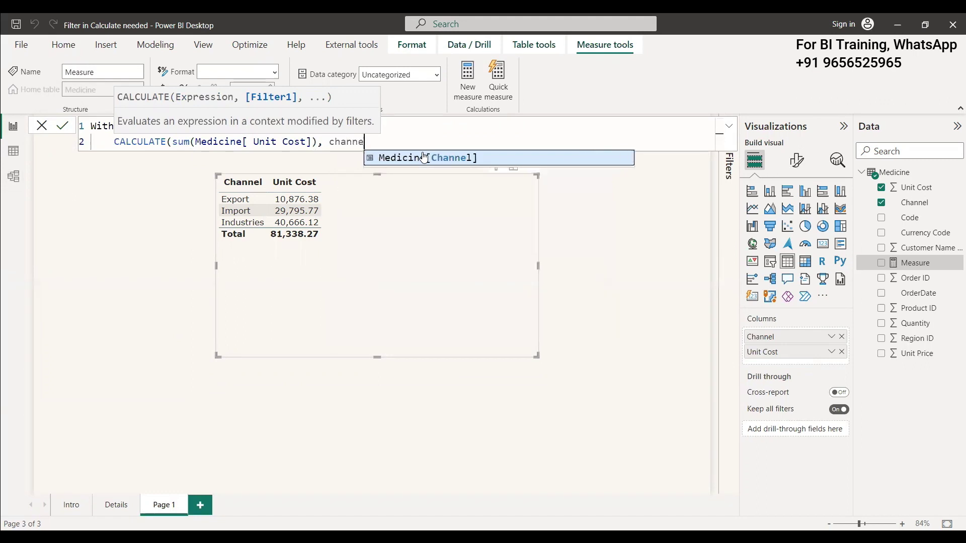
key(Tab)
text(= "Import"))
key(Return)
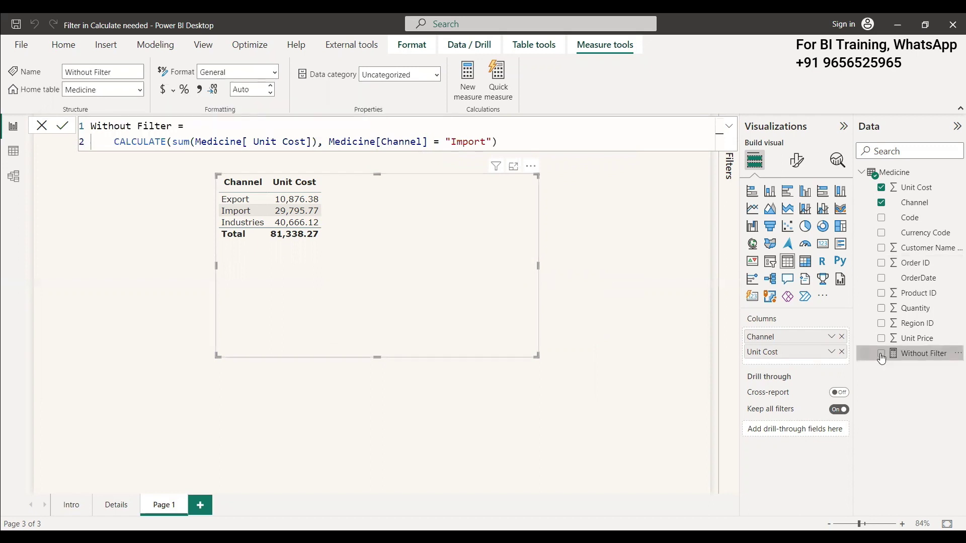
click(881, 354)
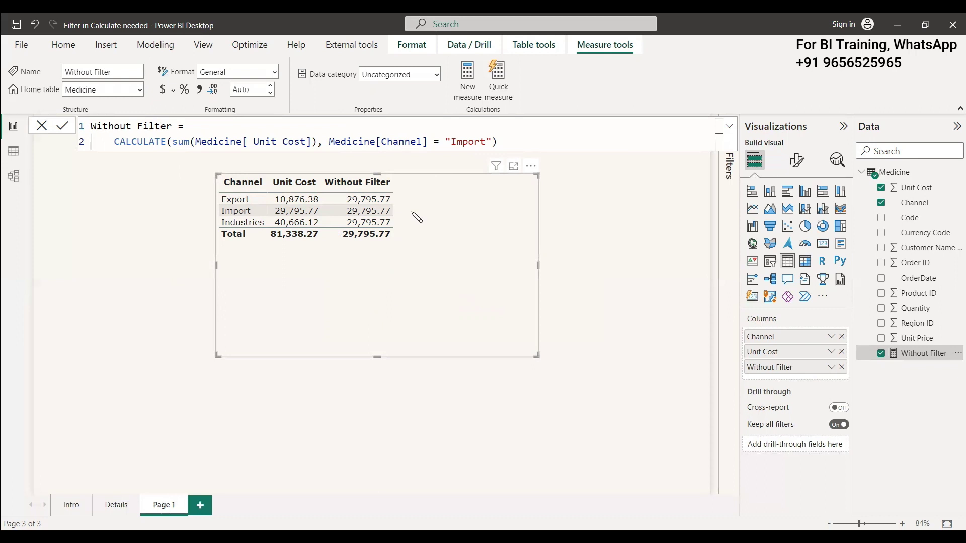
click(330, 142)
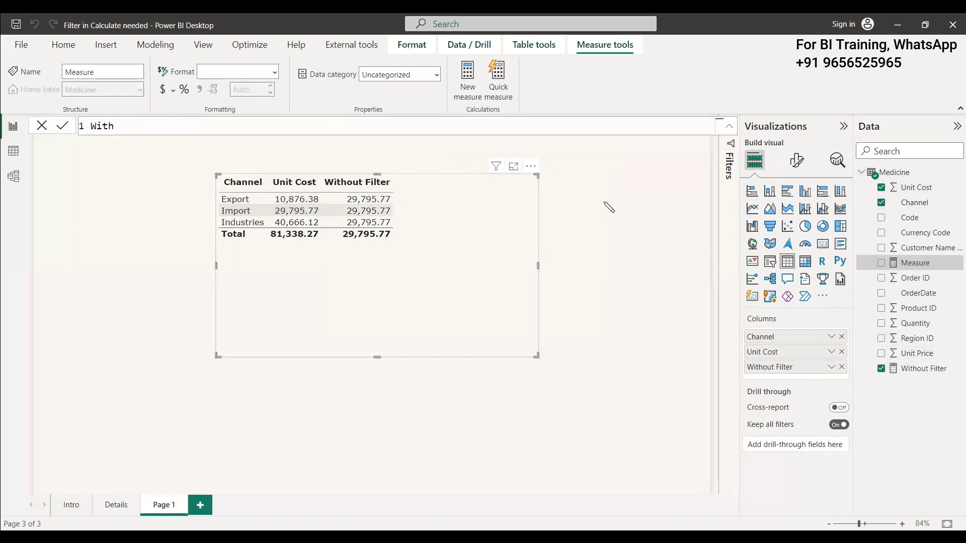
- Begin the WithFilter measure as CALCULATE(SUM(Medicine[ Unit Cost]) in the formula bar
text(Filter =)
key(shift+Return)
text(Cal)
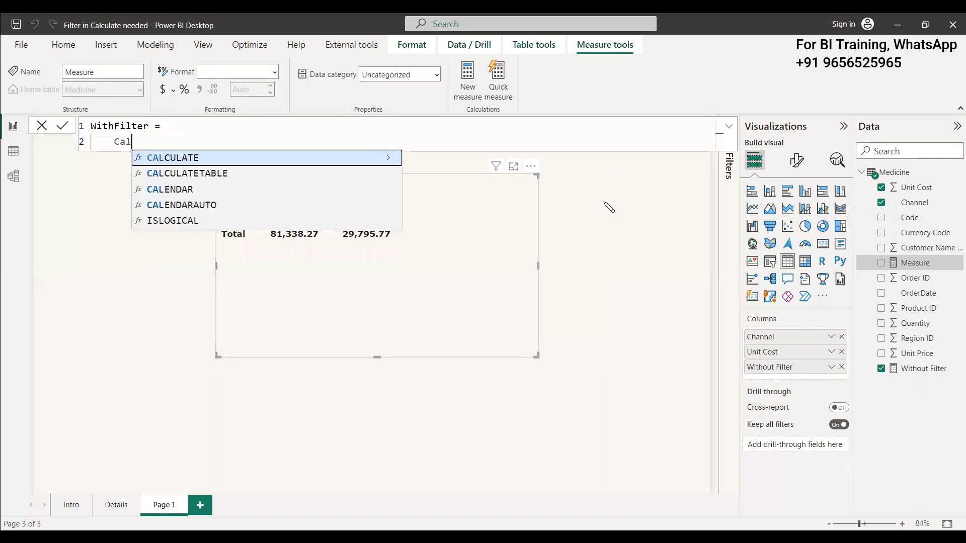
key(Tab)
text(sum)
key(Tab)
key(Down)
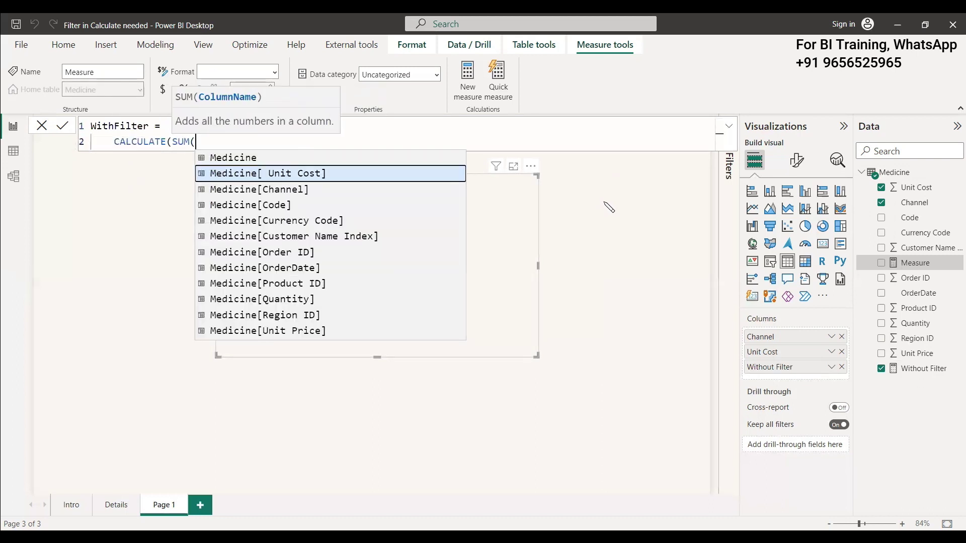
key(Tab)
- Add the FILTER(Medicine, Medicine[Channel]"Import") argument and close the SUM bracket
text(, filt Cost], FILTER(Medi)
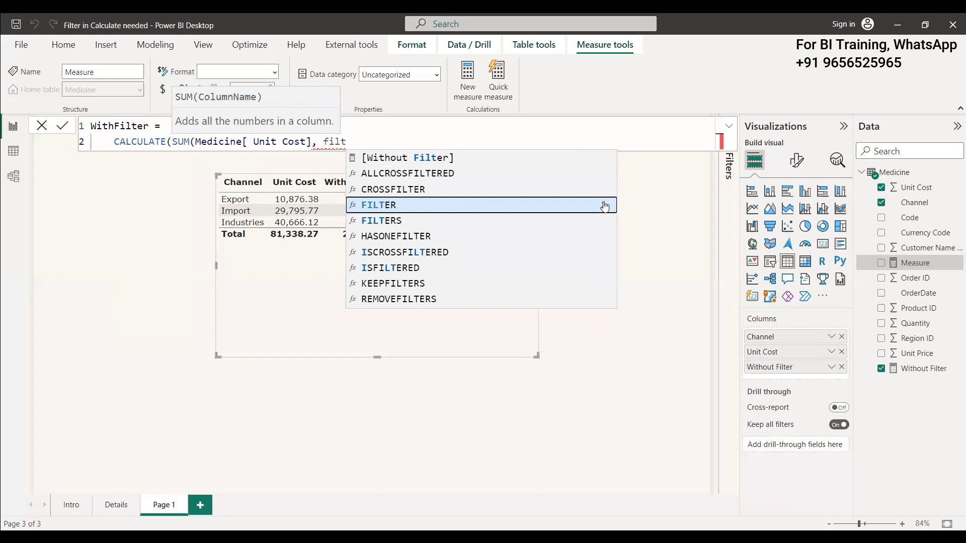
key(Tab)
text(Medi)
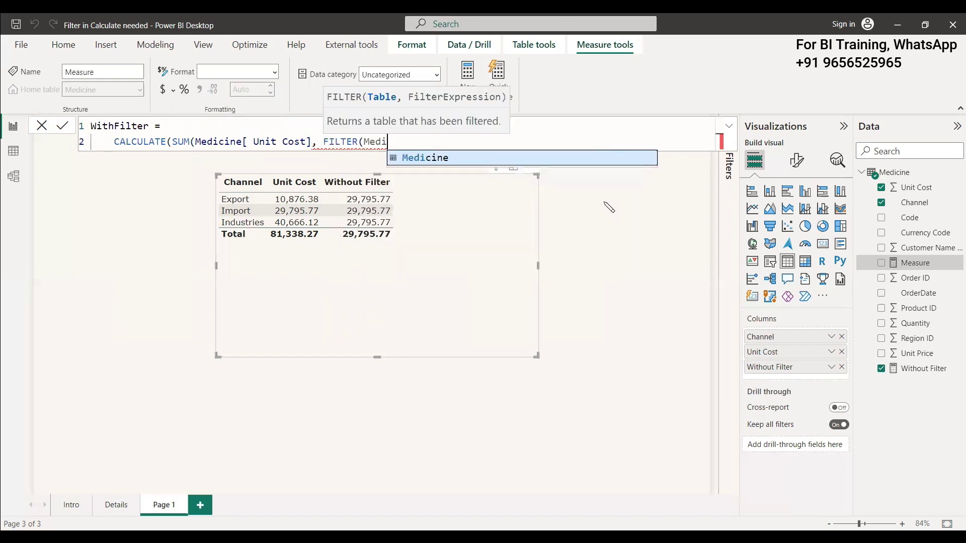
key(Tab)
text(, Cha)
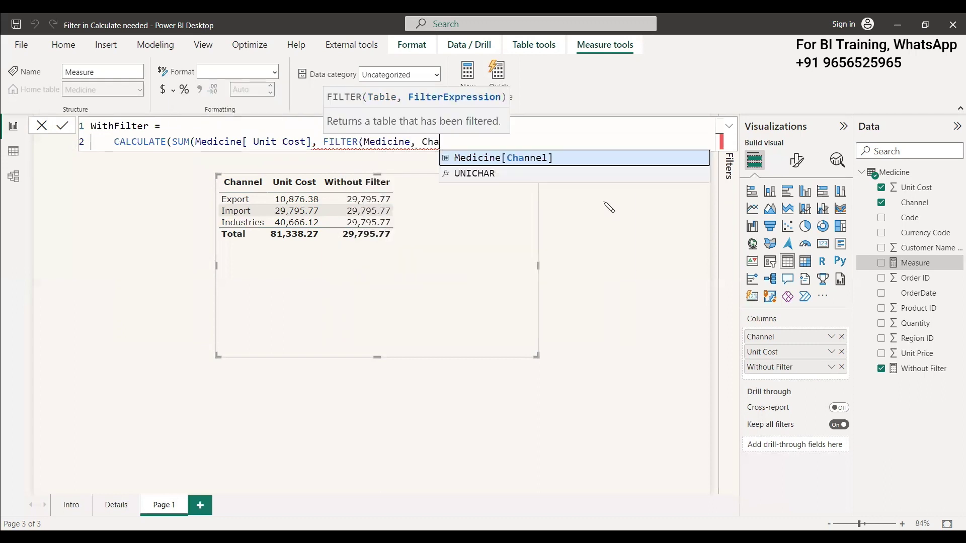
key(Tab)
text("Import")))
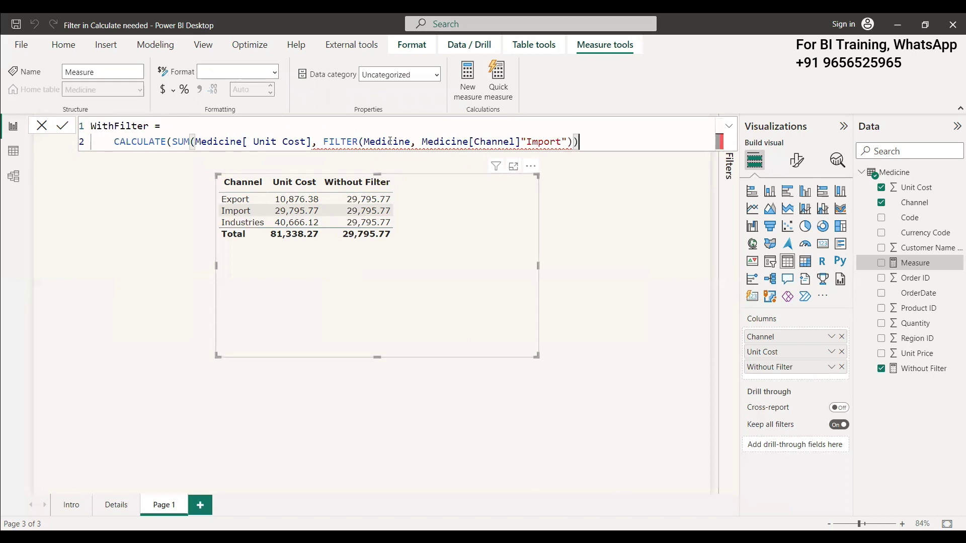
click(312, 141)
text())
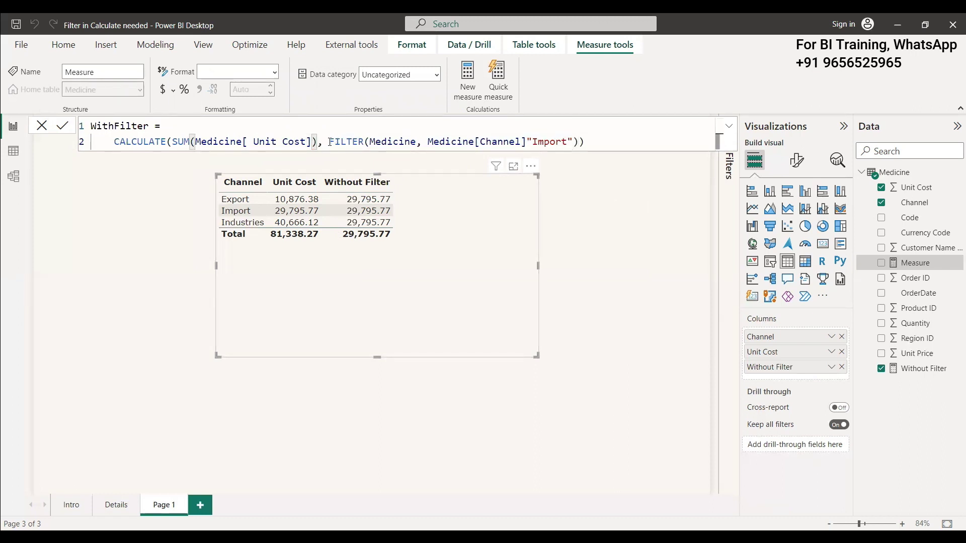
drag(329, 142, 578, 139)
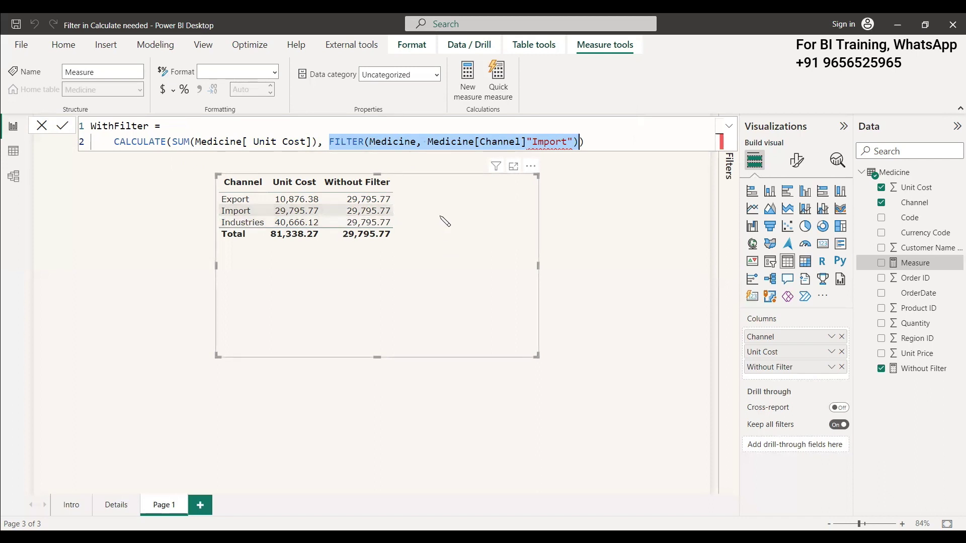
- Insert = before "Import" and commit WithFilter, which shows 29,795.77 for Import
click(527, 142)
text(=)
key(Return)
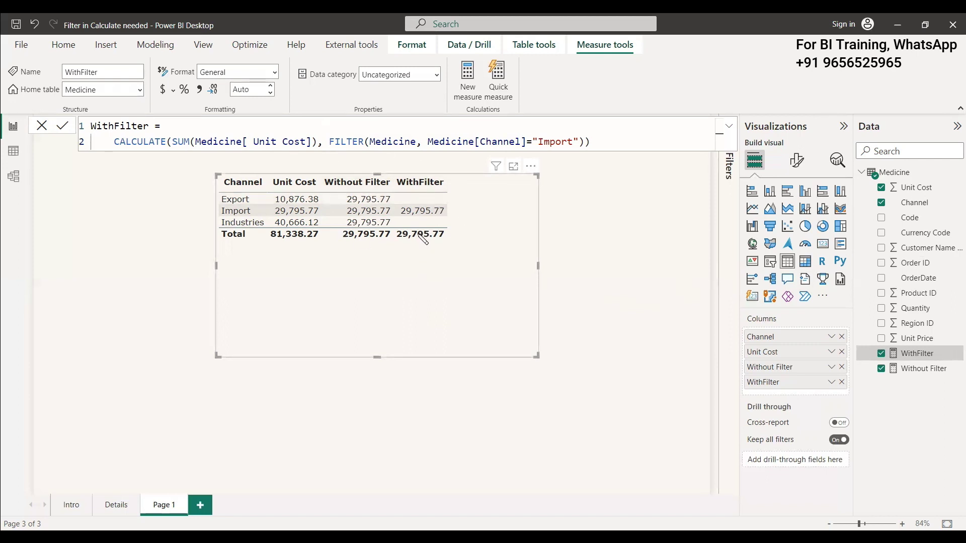
drag(330, 141, 555, 141)
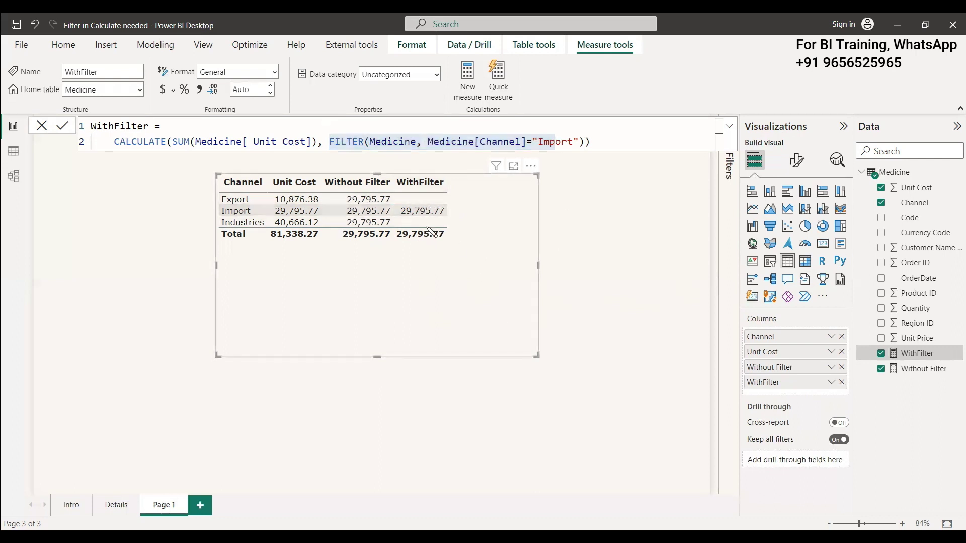